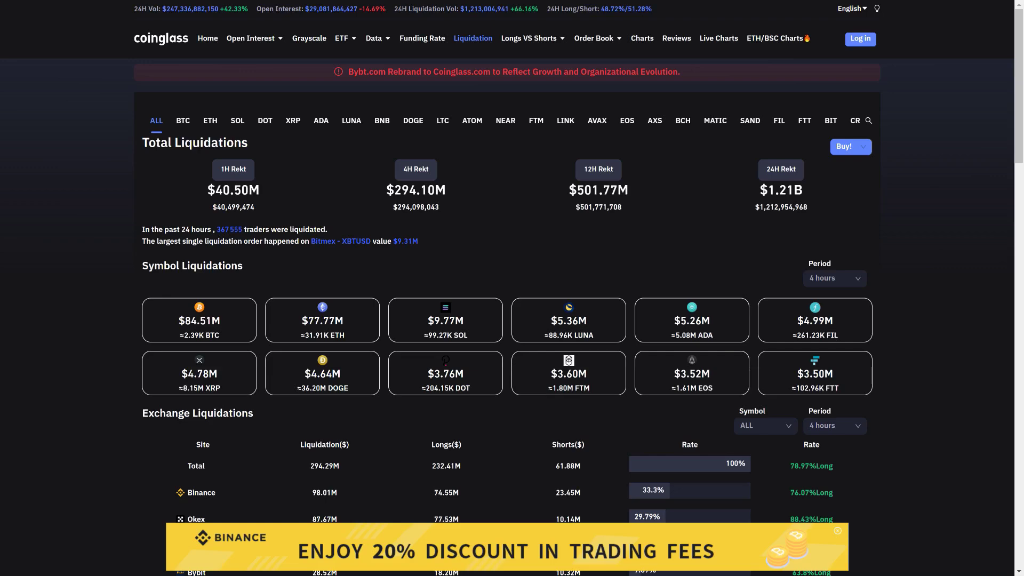
- Scroll down to Coinglass's Total Liquidations history chart and inspect its bars
{"action": "scroll", "coordinate": [517, 423], "scroll_direction": "down", "scroll_amount": 8}
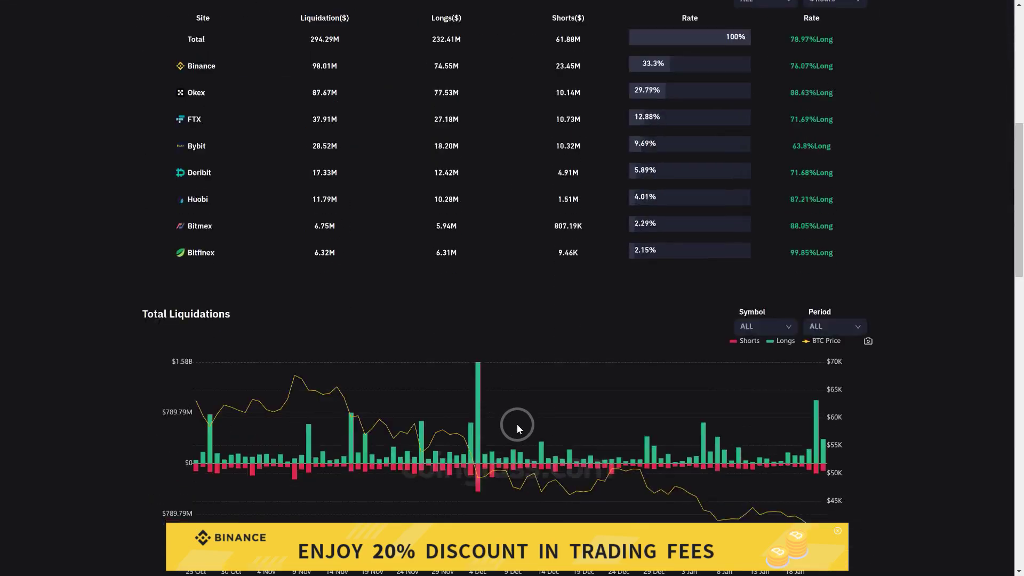
{"action": "mouse_move", "coordinate": [684, 385]}
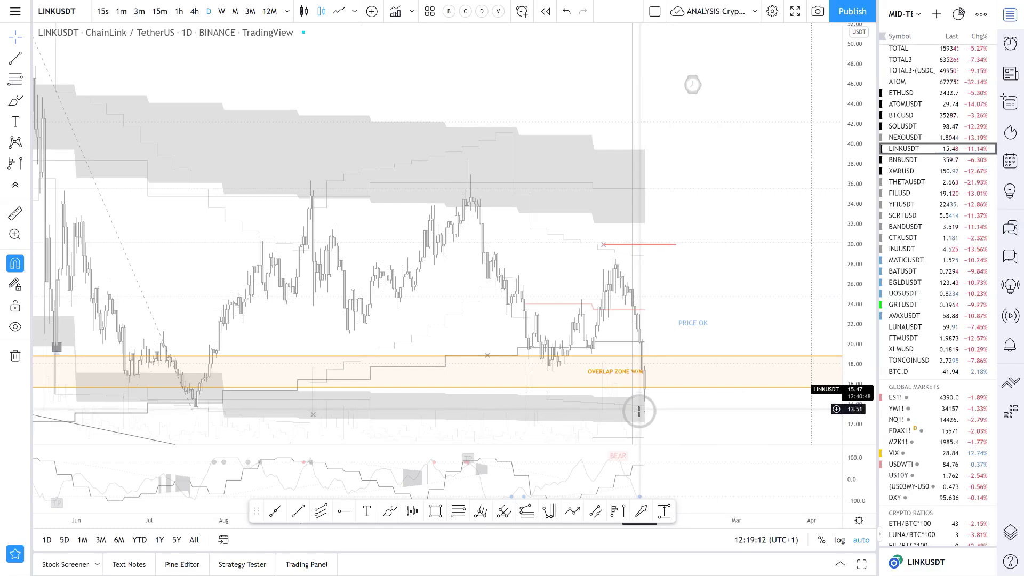
- Load the ETHUSD daily chart from the watchlist, showing its fall to about 2440
{"action": "left_click", "coordinate": [907, 103]}
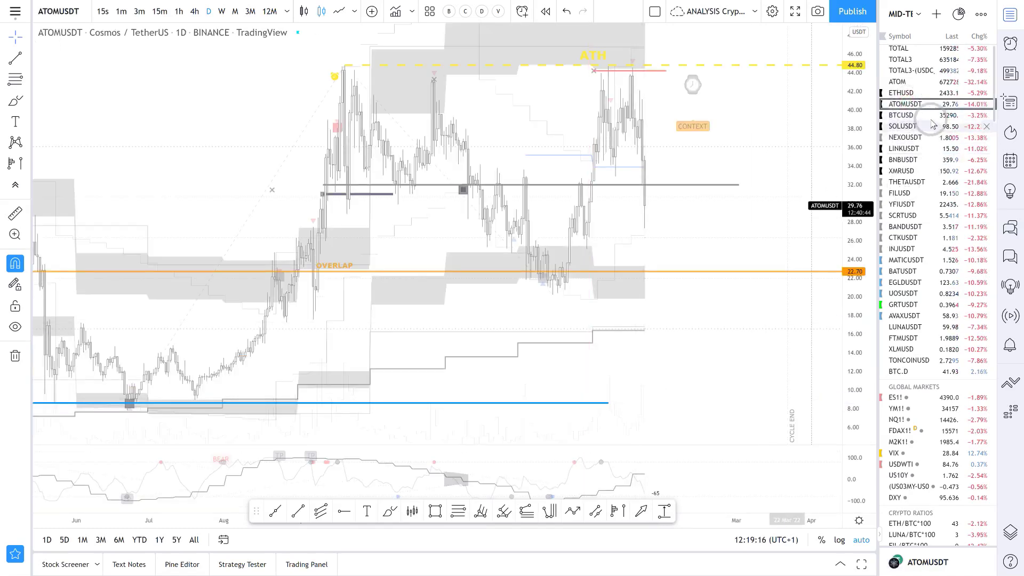
{"action": "left_click", "coordinate": [908, 93]}
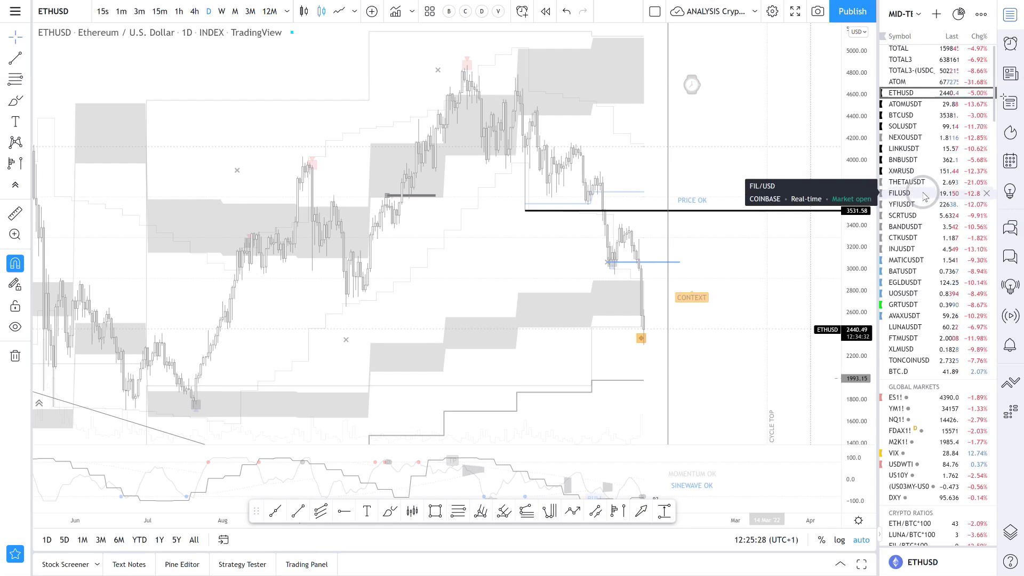
- Load the FILUSD daily chart and pan back to show history to December and the 2021 peak
{"action": "left_click", "coordinate": [924, 195]}
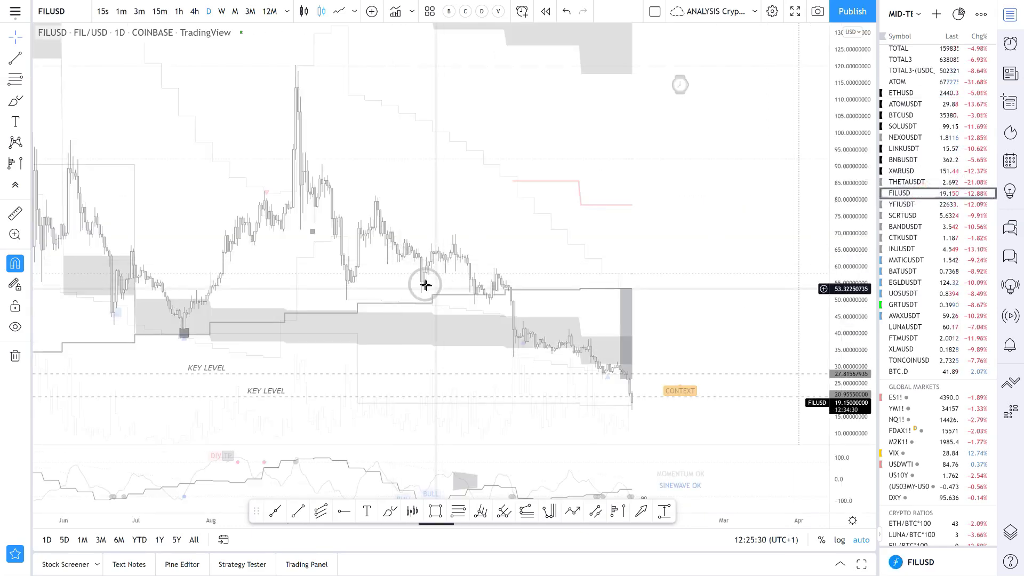
{"action": "left_click", "coordinate": [422, 286]}
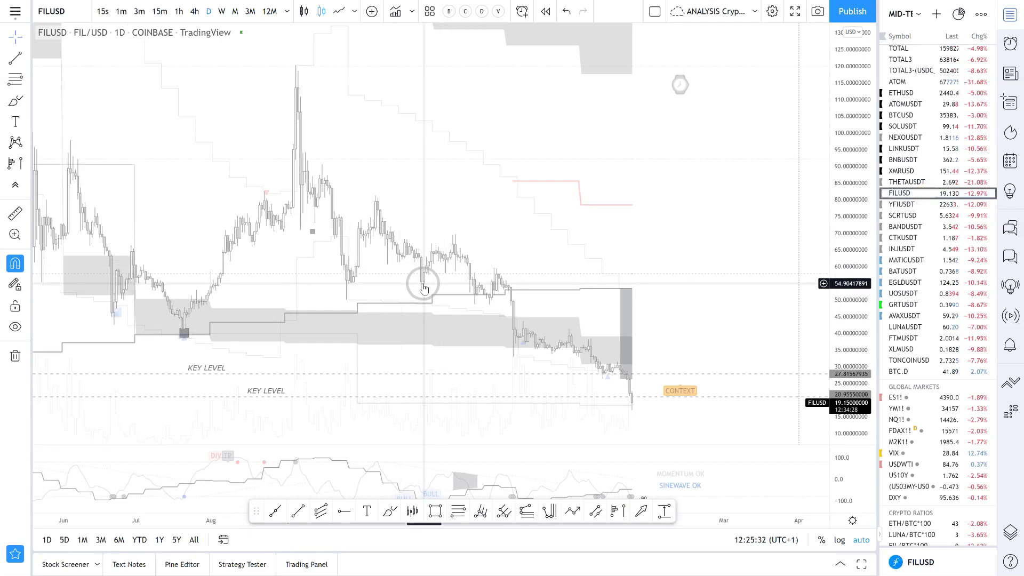
{"action": "left_click_drag", "start_coordinate": [423, 287], "coordinate": [576, 365]}
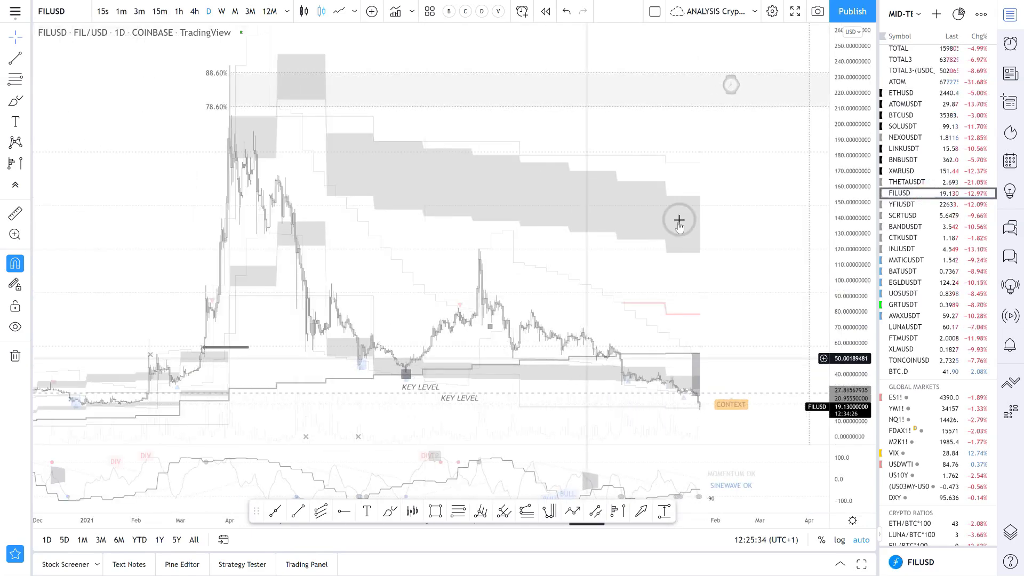
{"action": "left_click", "coordinate": [667, 243]}
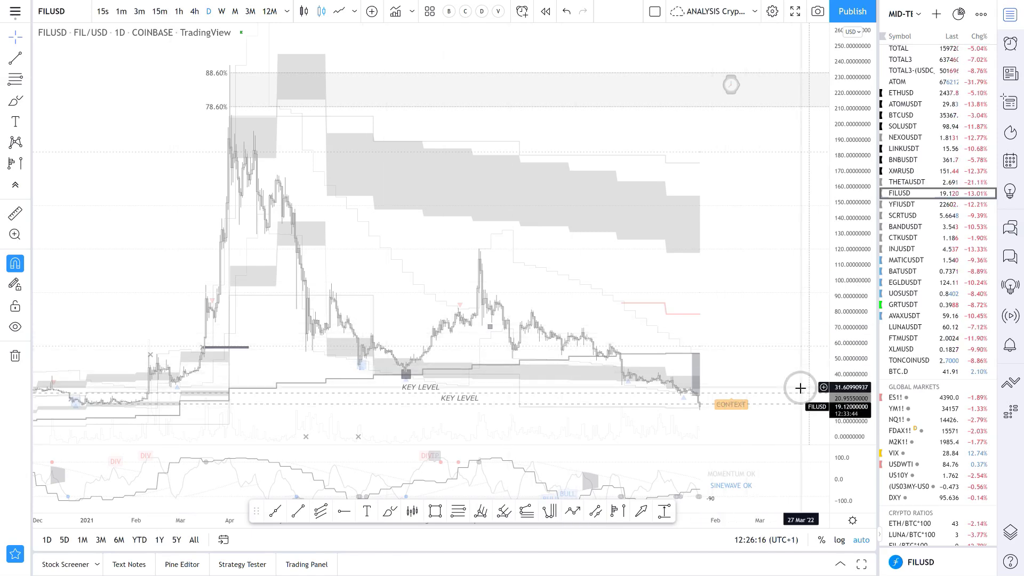
- Pan the FILUSD chart left to leave space after the latest candles
{"action": "left_click_drag", "start_coordinate": [731, 315], "coordinate": [641, 306]}
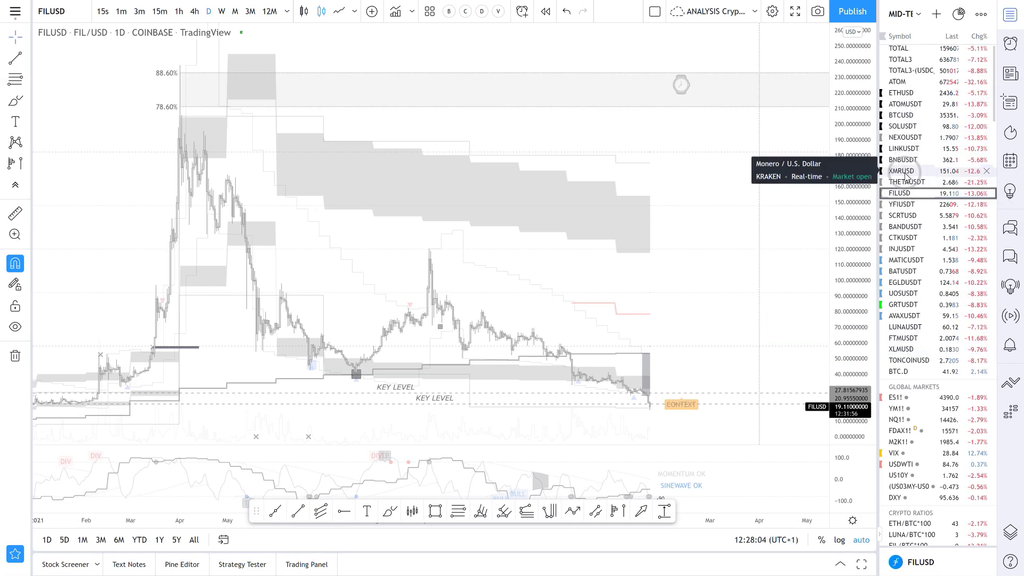
- Load the BTCUSD daily chart, trading near 35,375 after its drop
{"action": "left_click", "coordinate": [901, 115]}
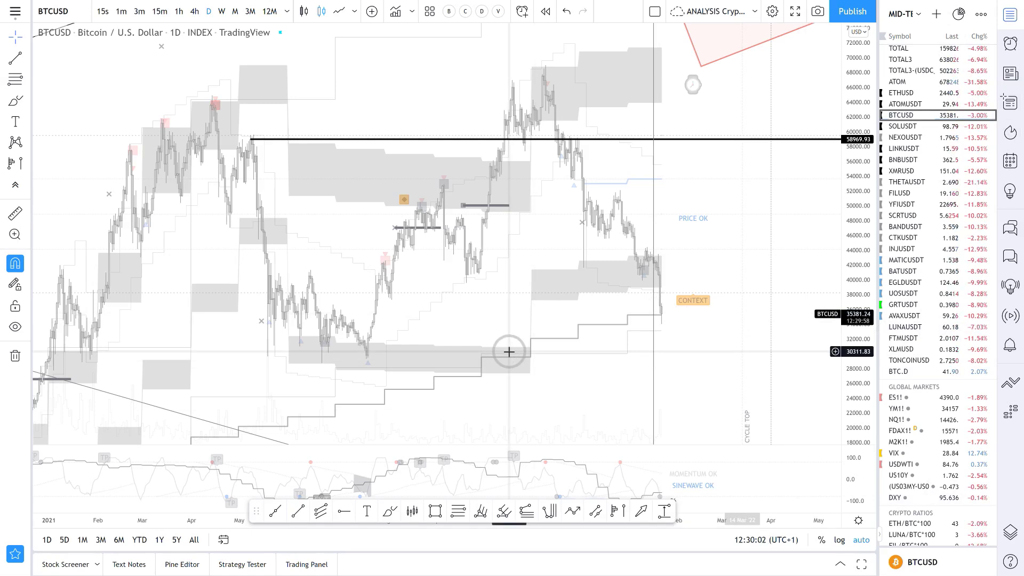
{"action": "left_click", "coordinate": [509, 337]}
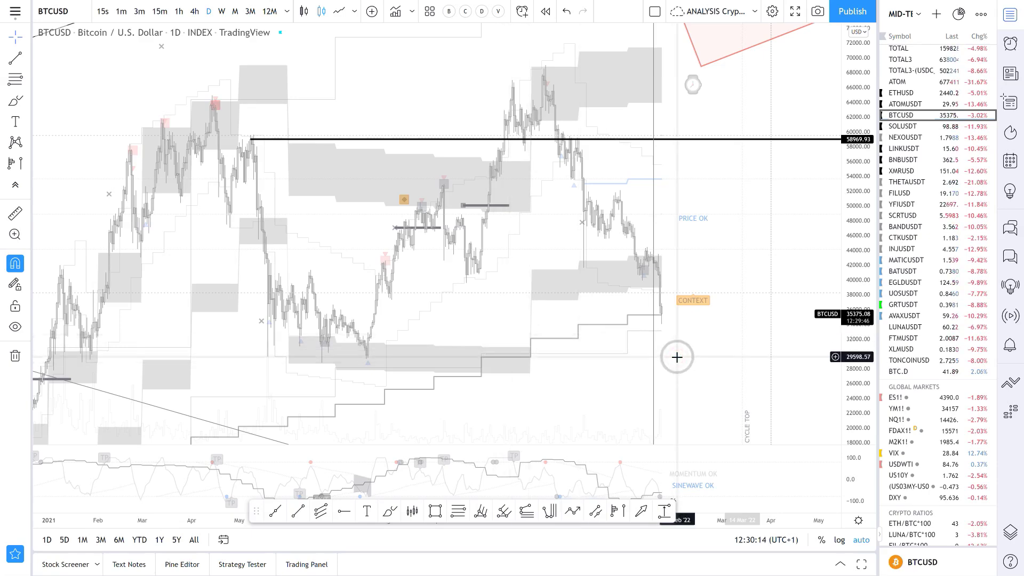
- Scroll the watchlist to Stocks and load the AAPL NASDAQ daily chart at 162.41
{"action": "scroll", "coordinate": [943, 477], "scroll_direction": "down", "scroll_amount": 4}
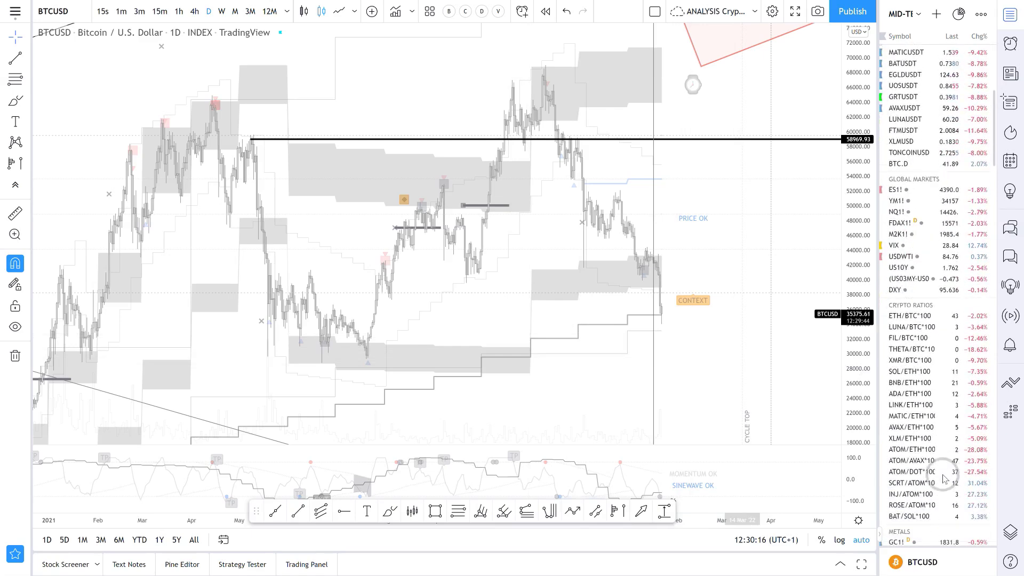
{"action": "scroll", "coordinate": [943, 477], "scroll_direction": "down", "scroll_amount": 4}
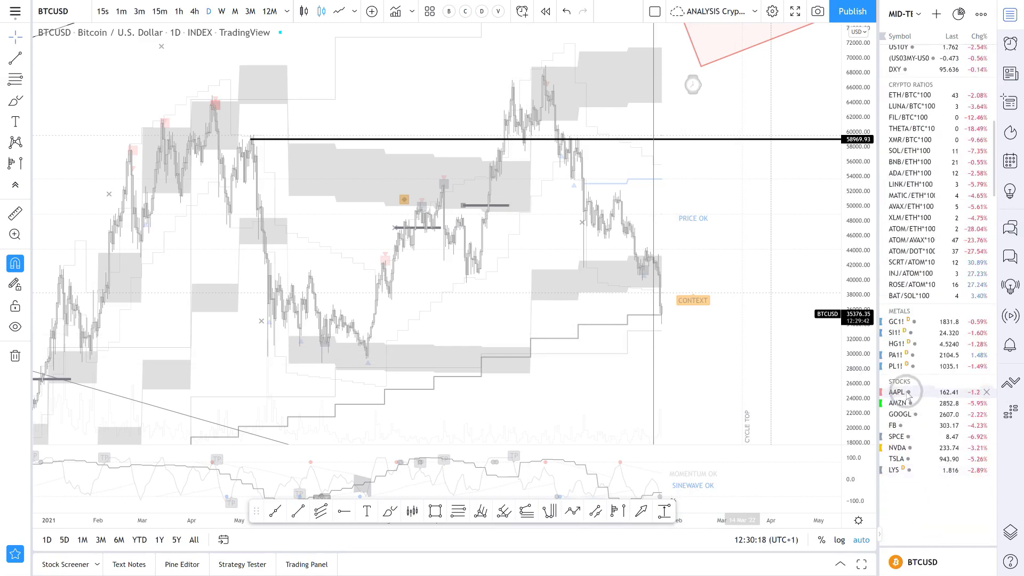
{"action": "left_click", "coordinate": [907, 393]}
{"action": "scroll", "coordinate": [907, 393], "scroll_direction": "down", "scroll_amount": 3}
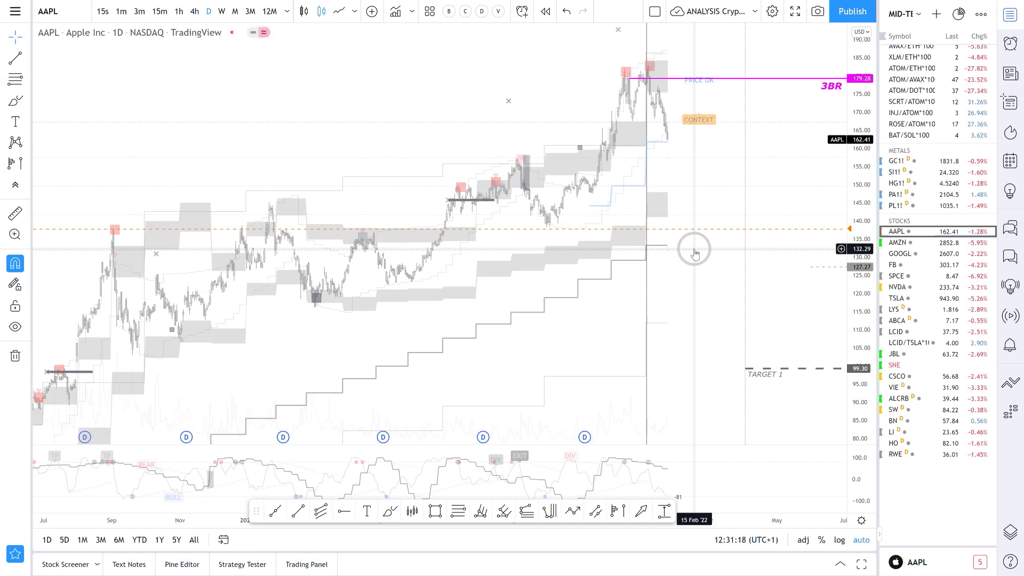
{"action": "left_click", "coordinate": [667, 368]}
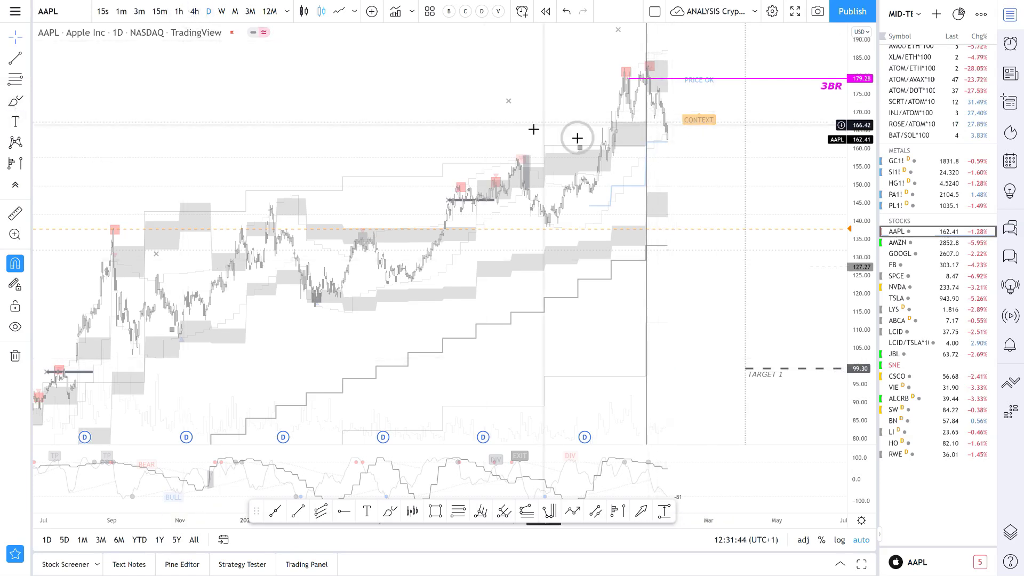
- Put AAPL on the monthly timeframe and draw a vertical line from about 34.66 up to the 179.28 high
{"action": "left_click", "coordinate": [233, 12]}
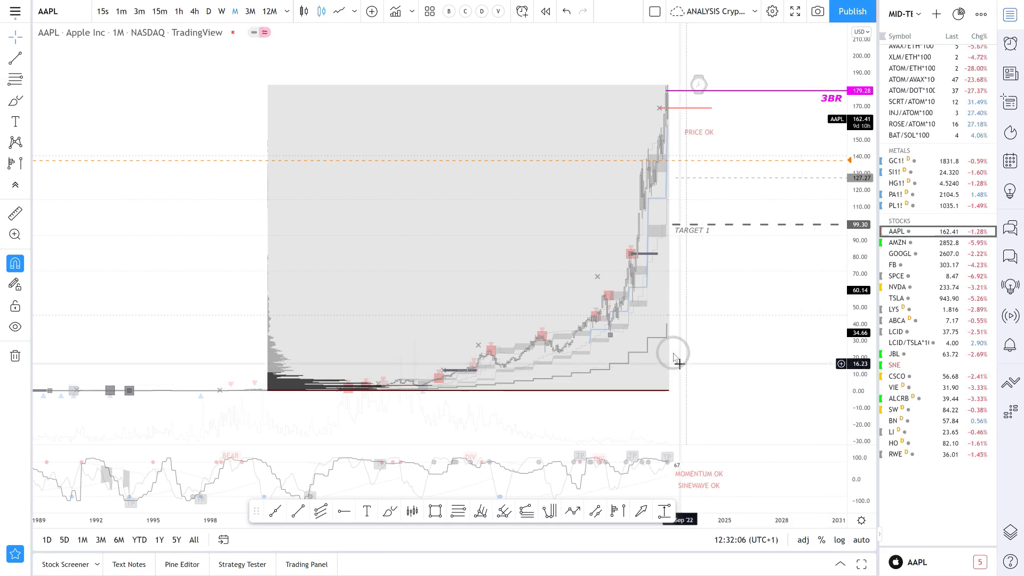
{"action": "left_click_drag", "start_coordinate": [668, 336], "coordinate": [667, 87]}
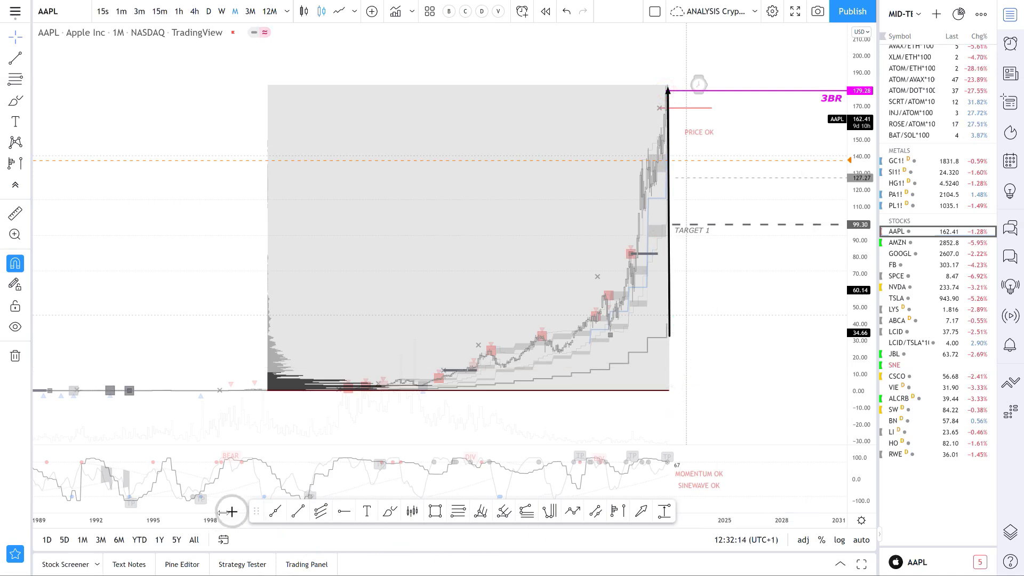
{"action": "left_click_drag", "start_coordinate": [256, 511], "coordinate": [258, 549]}
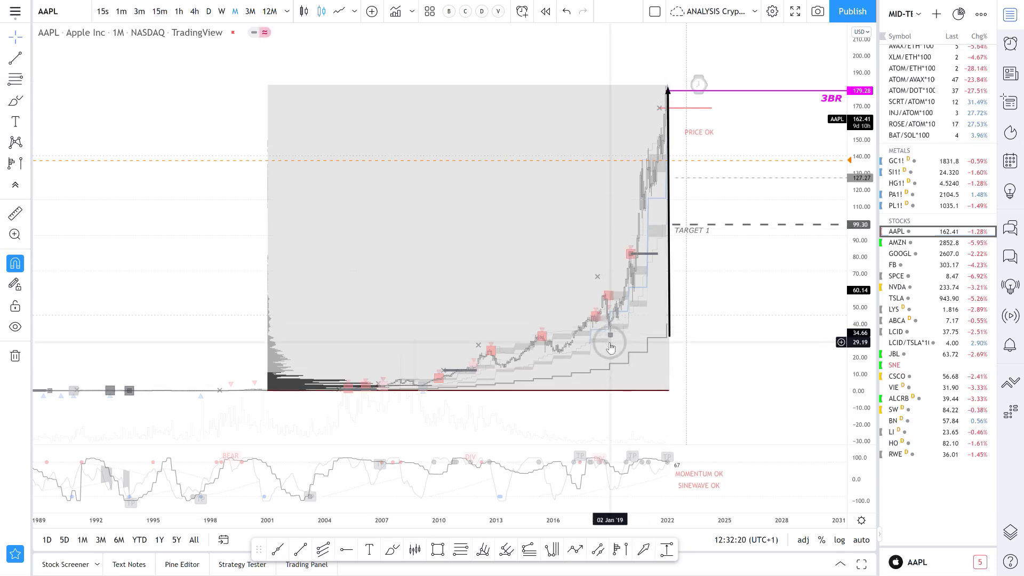
- Measure AAPL's roughly 334% climb from about 41 to the 179 peak, then clear the measurement
{"action": "left_click", "coordinate": [612, 322], "text": "shift"}
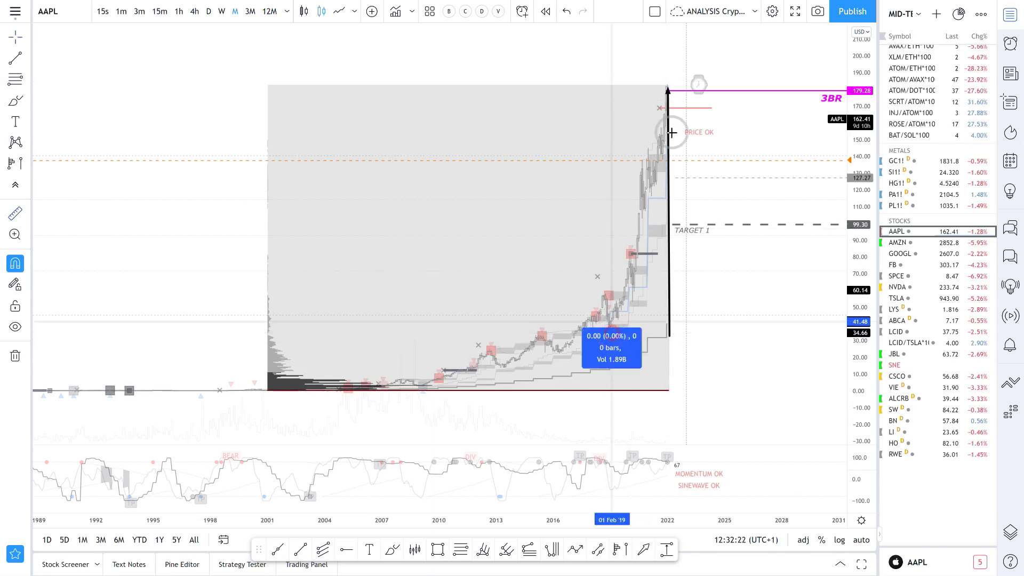
{"action": "left_click", "coordinate": [668, 90]}
{"action": "left_click", "coordinate": [718, 325]}
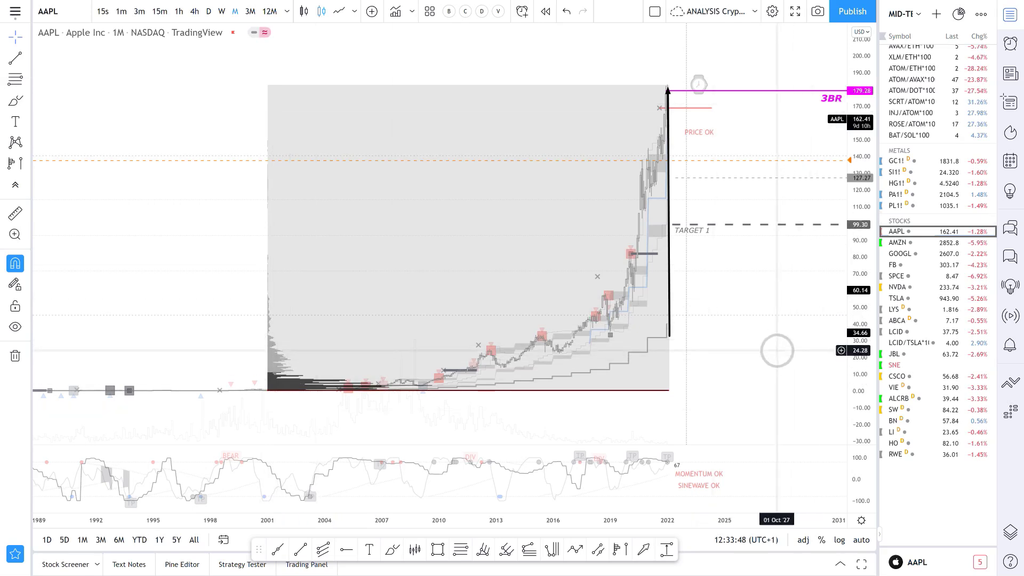
{"action": "left_click", "coordinate": [755, 351]}
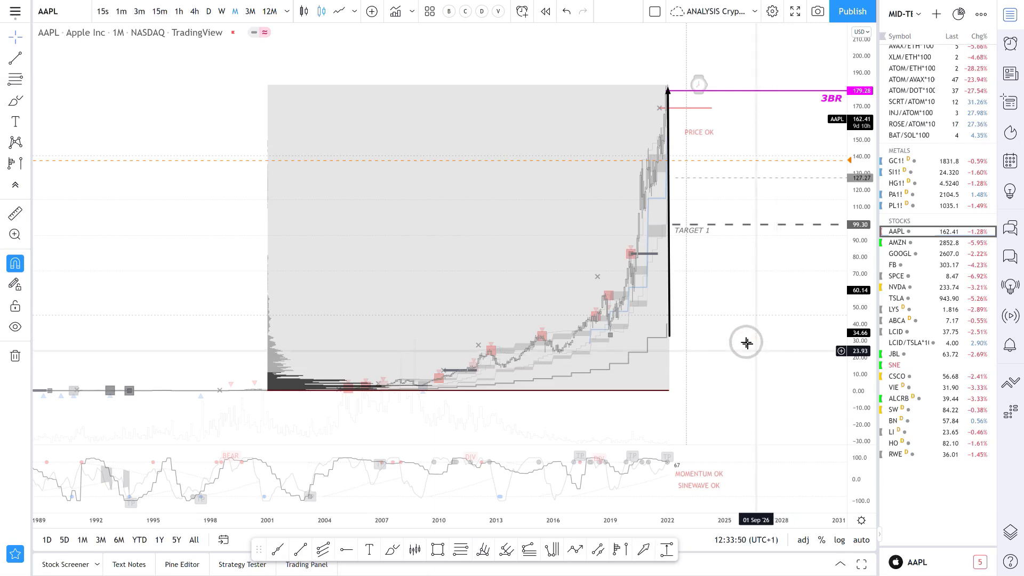
- Load the AMZN monthly chart and add a fixed-range volume profile over its 2009–2022 rally
{"action": "left_click", "coordinate": [900, 241]}
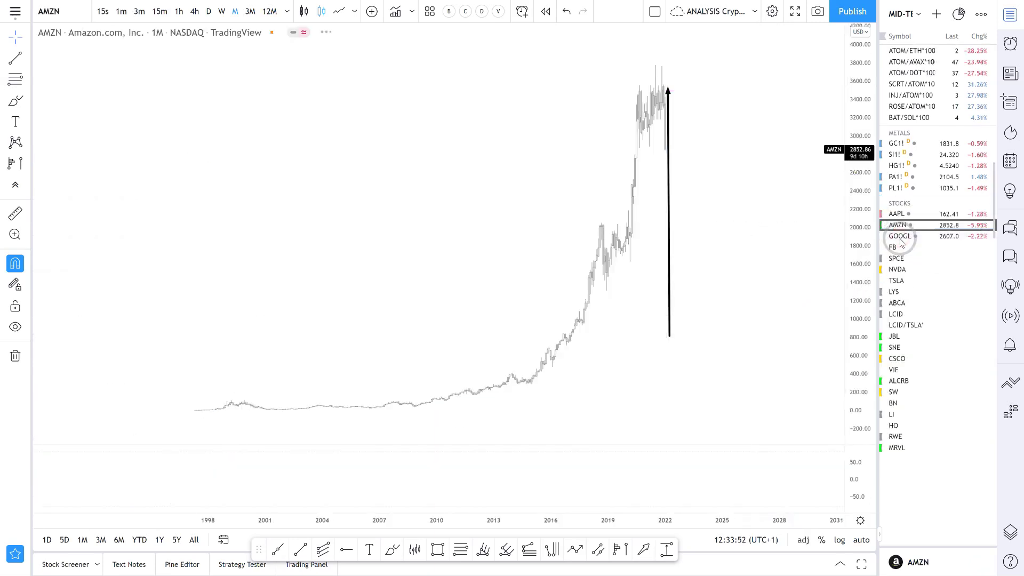
{"action": "left_click", "coordinate": [480, 292]}
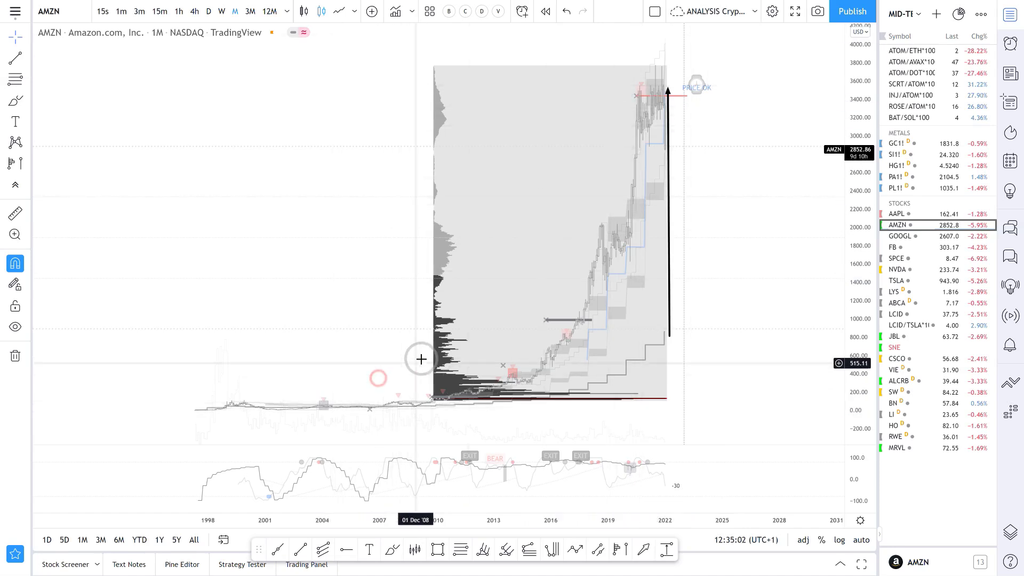
- Select the AMZN volume profile and nudge the view, then switch back to the AAPL chart
{"action": "left_click", "coordinate": [436, 335]}
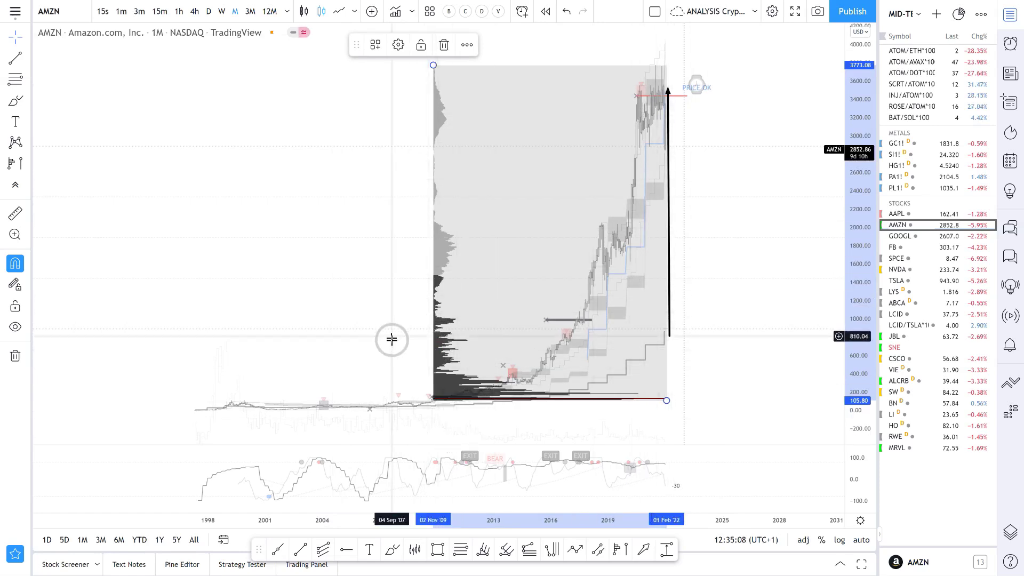
{"action": "left_click_drag", "start_coordinate": [448, 352], "coordinate": [464, 353]}
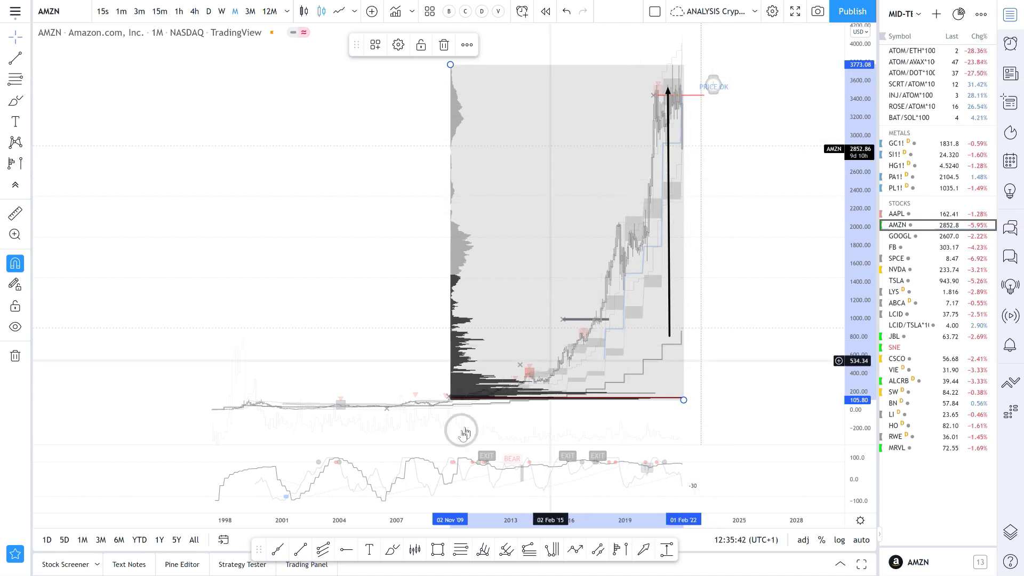
{"action": "left_click", "coordinate": [897, 214]}
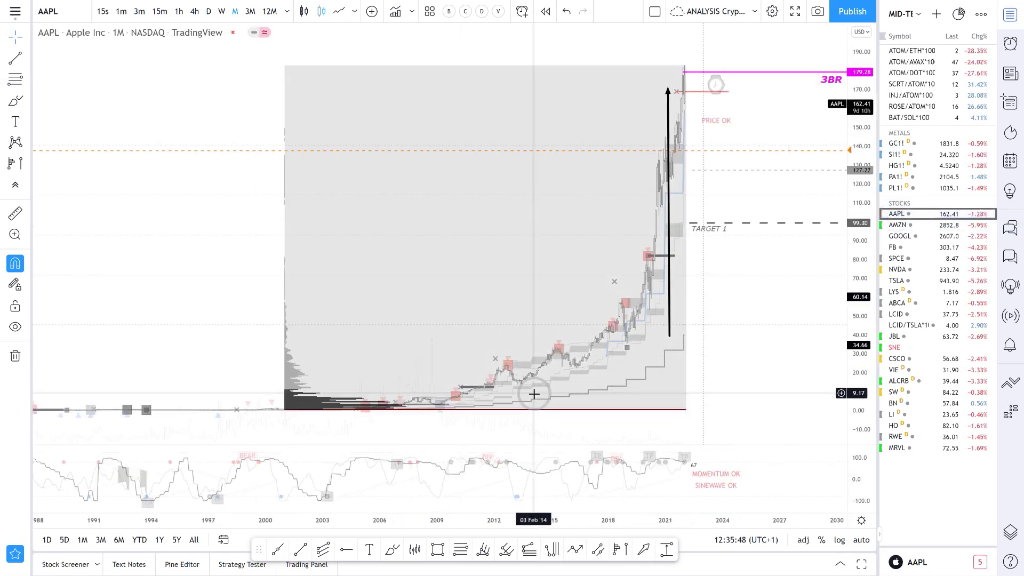
{"action": "scroll", "coordinate": [931, 410], "scroll_direction": "down", "scroll_amount": 10}
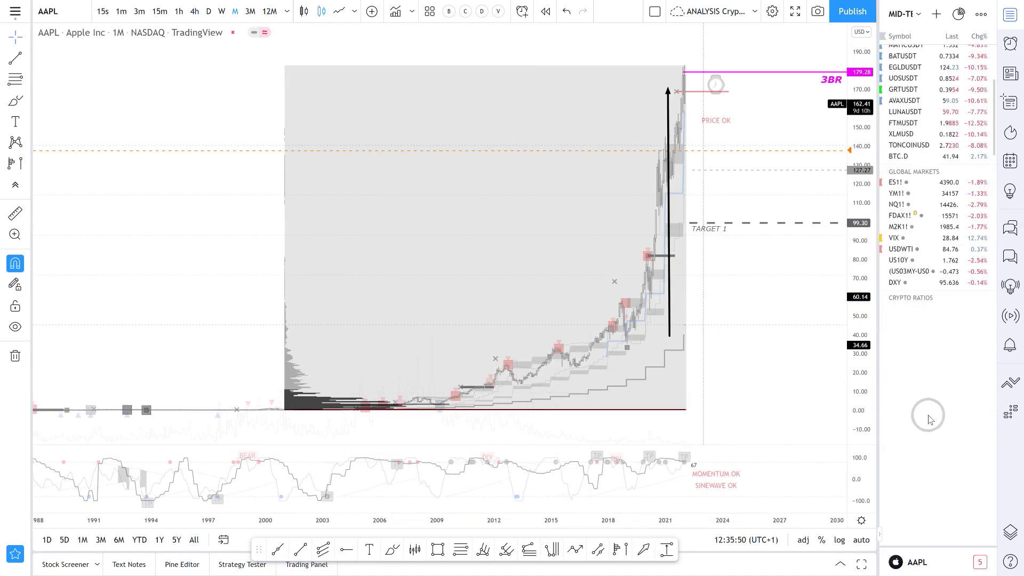
{"action": "scroll", "coordinate": [930, 419], "scroll_direction": "up", "scroll_amount": 5}
- Load BTCUSD, zoom in and pan to centre the 2019–2021 bubble peak, then load NEXOUSDT
{"action": "left_click", "coordinate": [906, 115]}
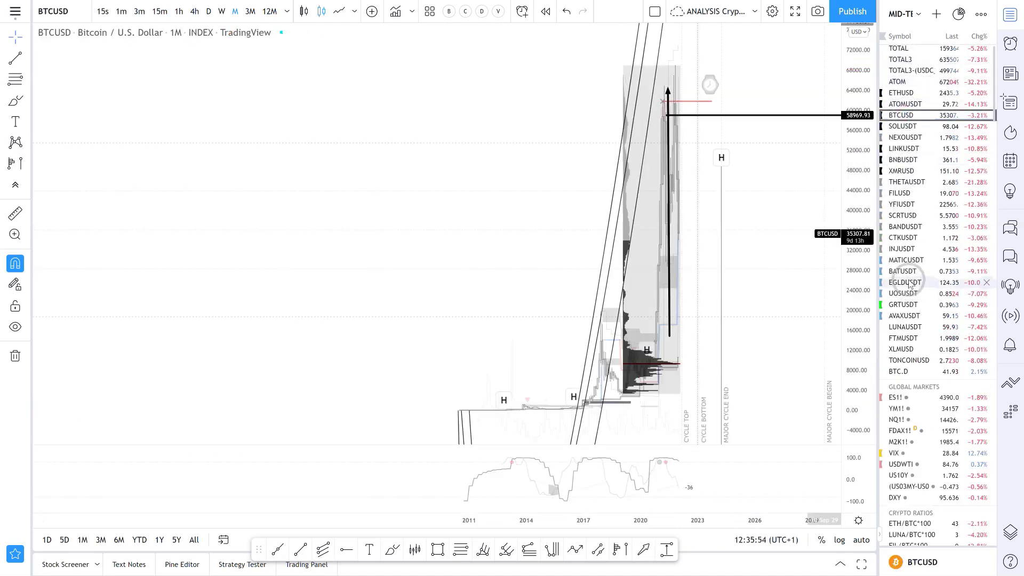
{"action": "scroll", "coordinate": [592, 428], "scroll_direction": "up", "scroll_amount": 3}
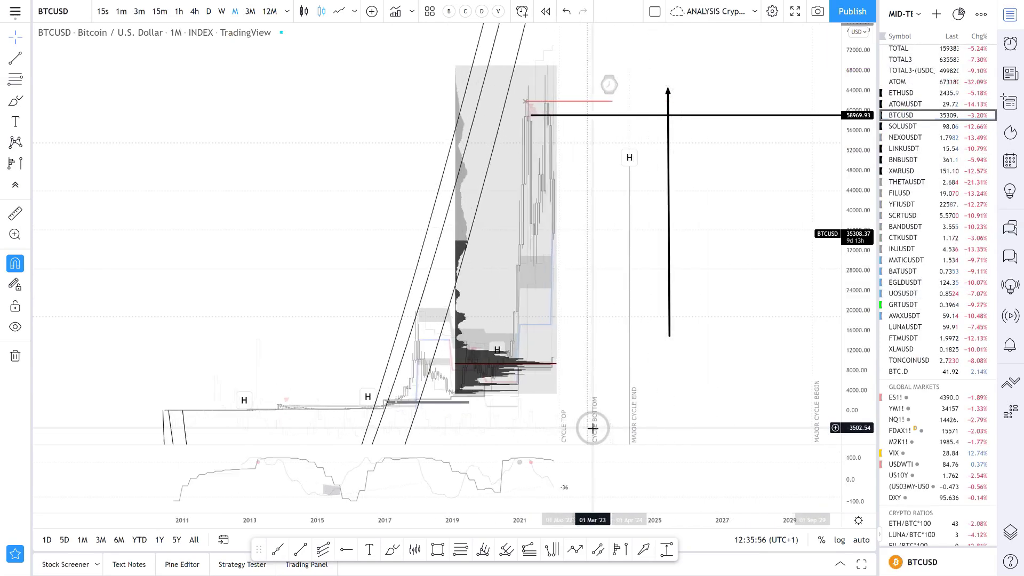
{"action": "scroll", "coordinate": [593, 427], "scroll_direction": "up", "scroll_amount": 2}
{"action": "left_click_drag", "start_coordinate": [546, 256], "coordinate": [625, 353]}
{"action": "scroll", "coordinate": [625, 353], "scroll_direction": "up", "scroll_amount": 2}
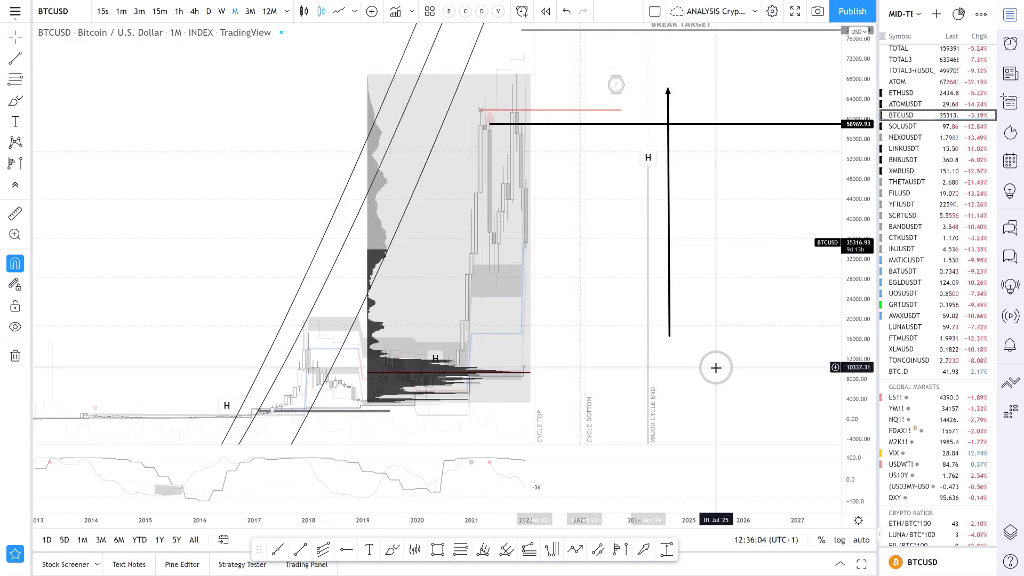
{"action": "left_click", "coordinate": [905, 137]}
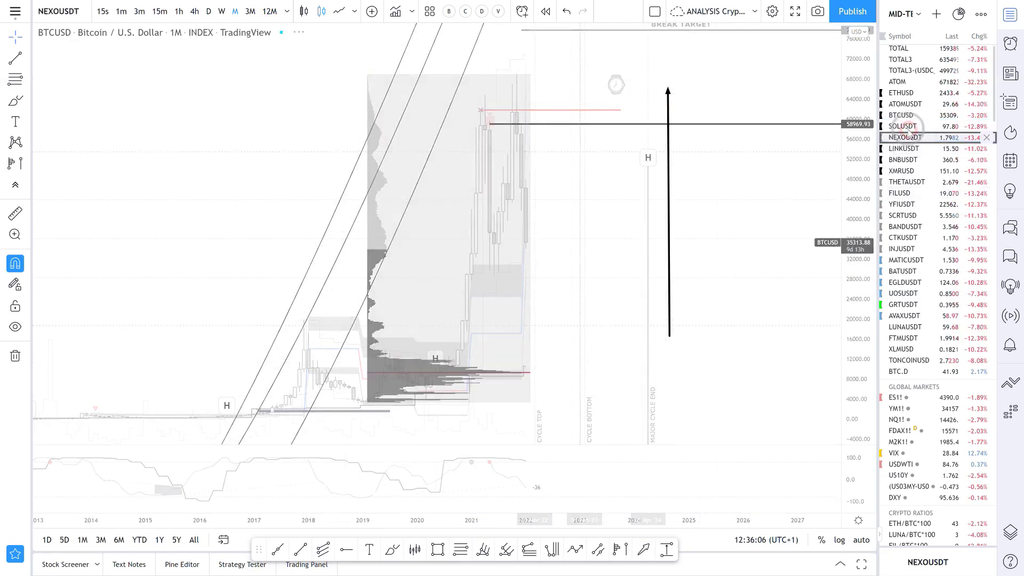
- Show SOLUSDT on weekly candles, zoomed out, with the volume-profile drawing deselected
{"action": "left_click", "coordinate": [906, 126]}
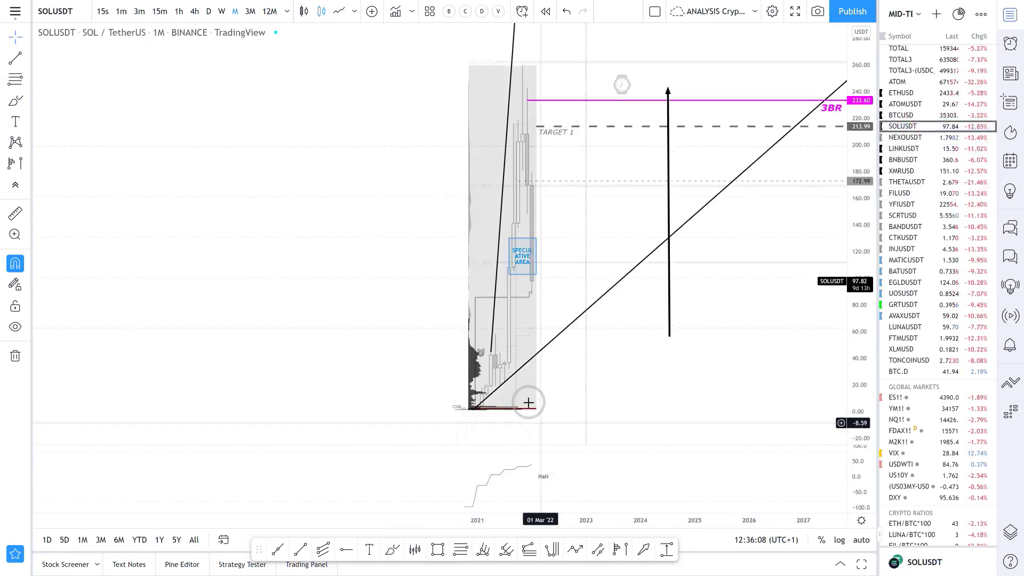
{"action": "left_click", "coordinate": [222, 11]}
{"action": "scroll", "coordinate": [315, 368], "scroll_direction": "down", "scroll_amount": 3}
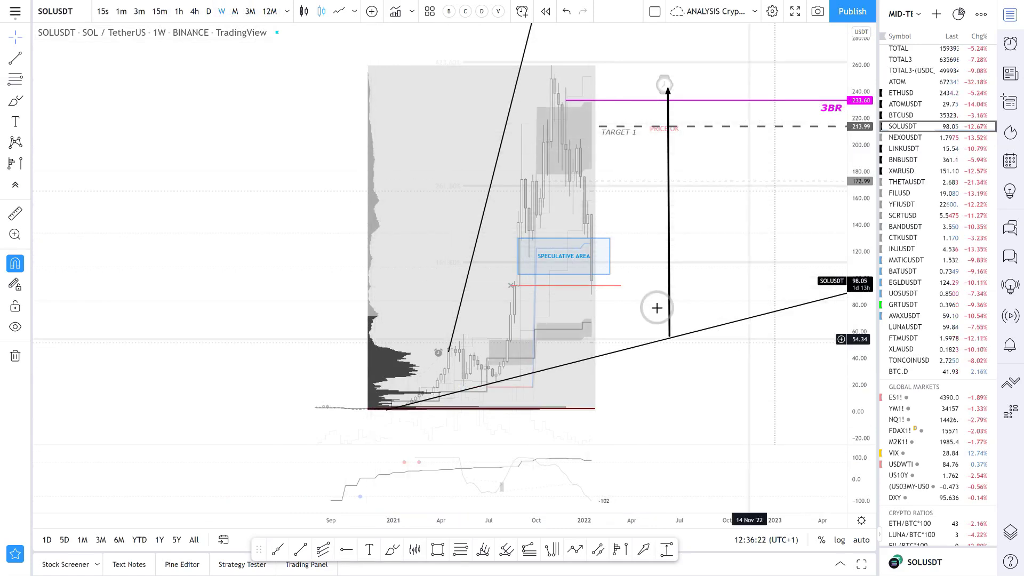
{"action": "left_click", "coordinate": [657, 62]}
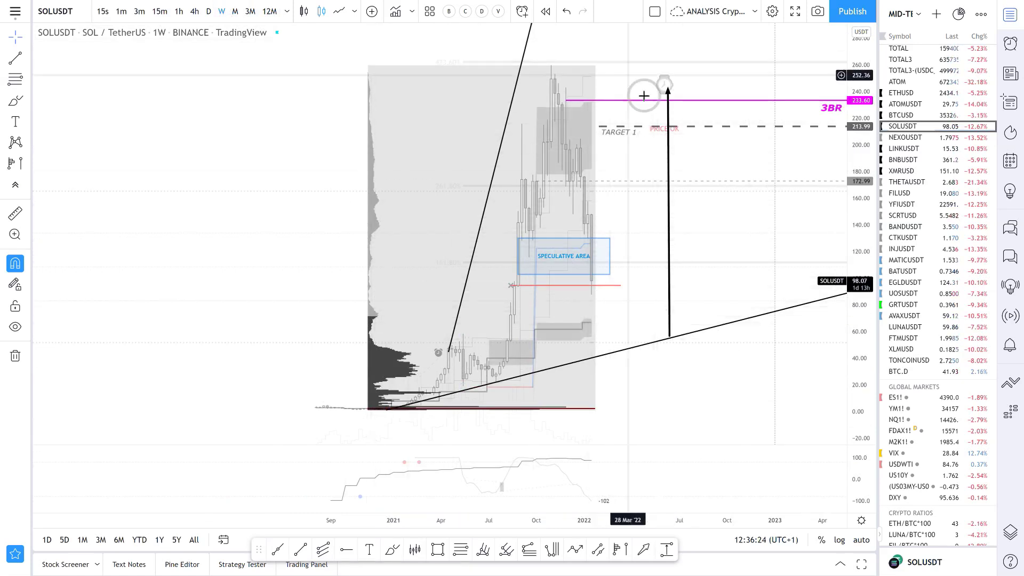
{"action": "left_click", "coordinate": [922, 130]}
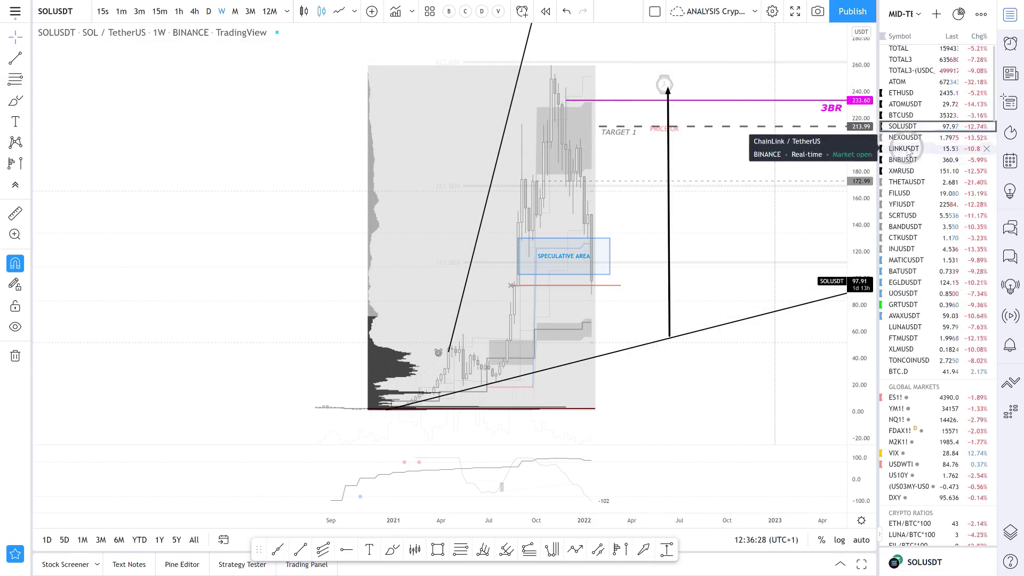
- Load LINKUSDT and inspect its volume profile and OVERLAP ZONE W/M rectangle, then deselect them
{"action": "left_click", "coordinate": [908, 150]}
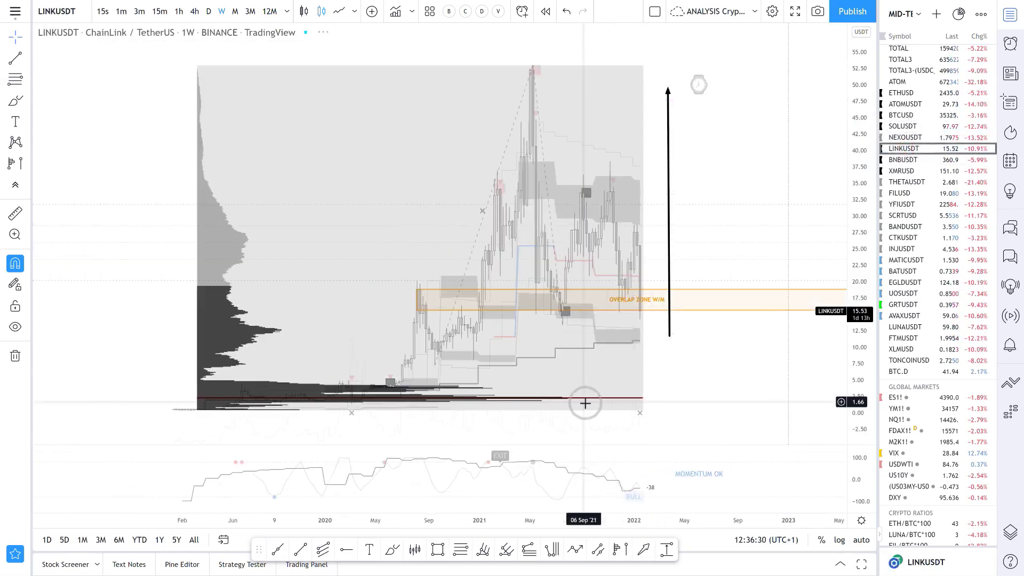
{"action": "left_click", "coordinate": [287, 319]}
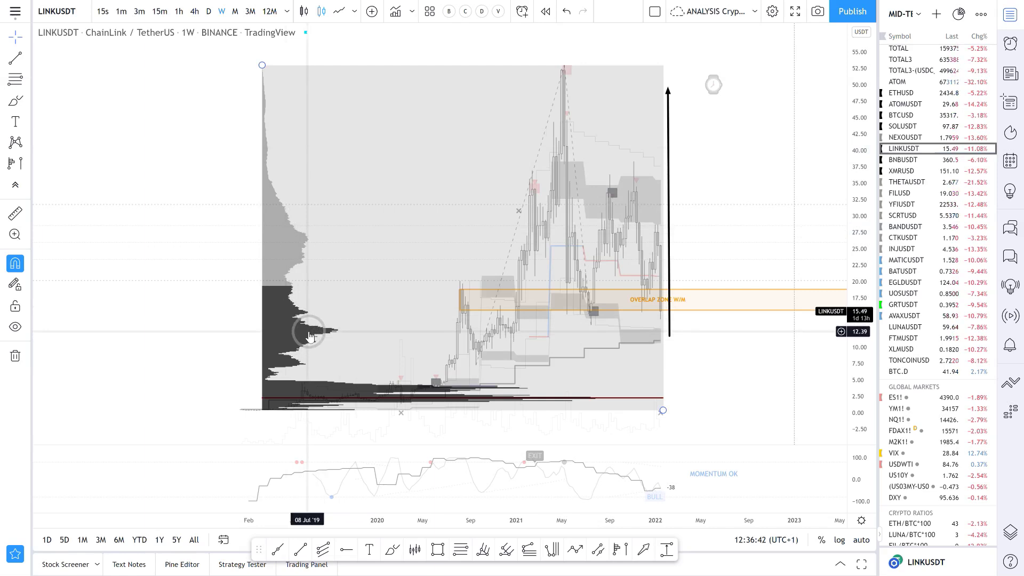
{"action": "left_click", "coordinate": [592, 300]}
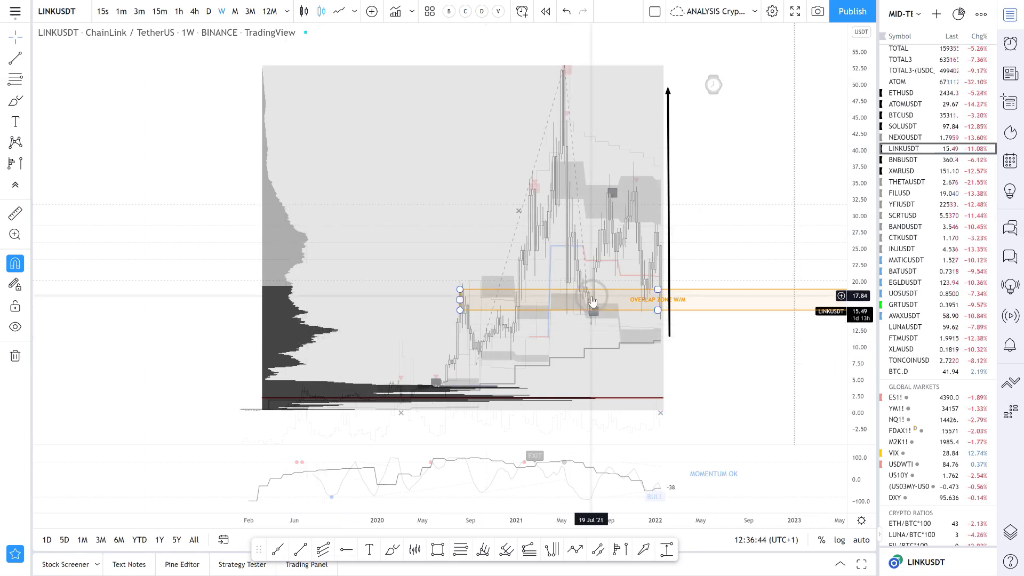
{"action": "left_click", "coordinate": [715, 263]}
{"action": "left_click", "coordinate": [715, 250]}
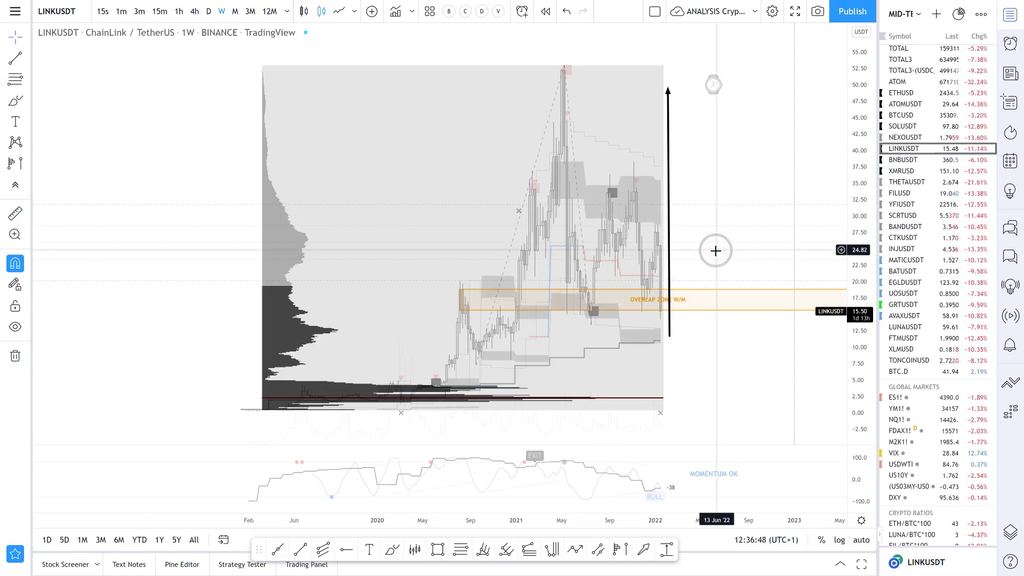